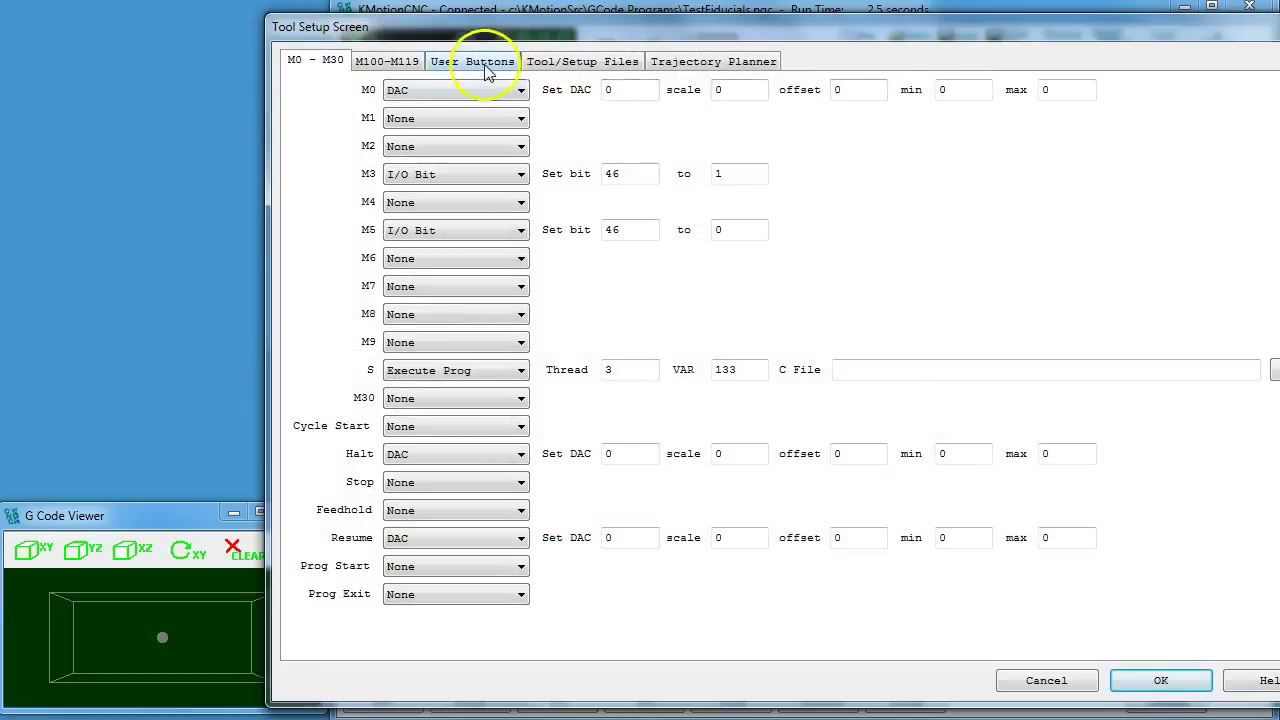
# - Check that the Fiducials user button runs LaunchMeasureFiducials.bat, which starts MeasureFiducials.exe
pyautogui.click(487, 70)
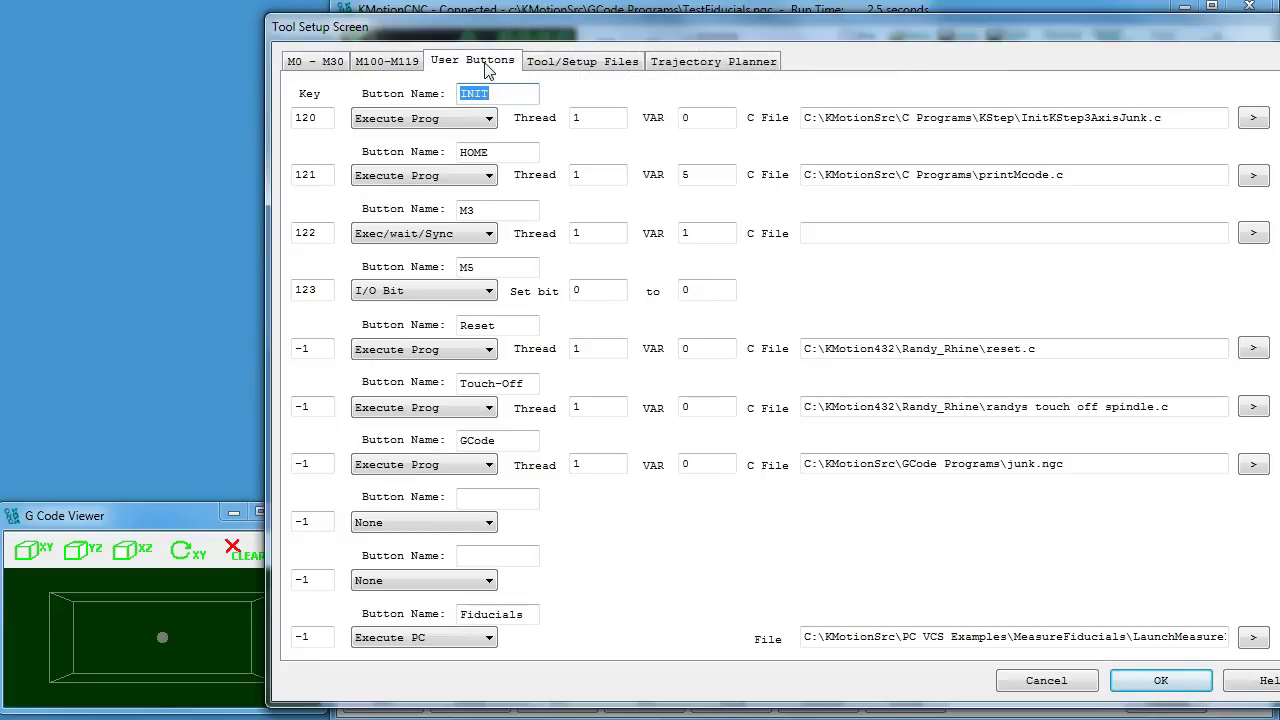
pyautogui.click(805, 638)
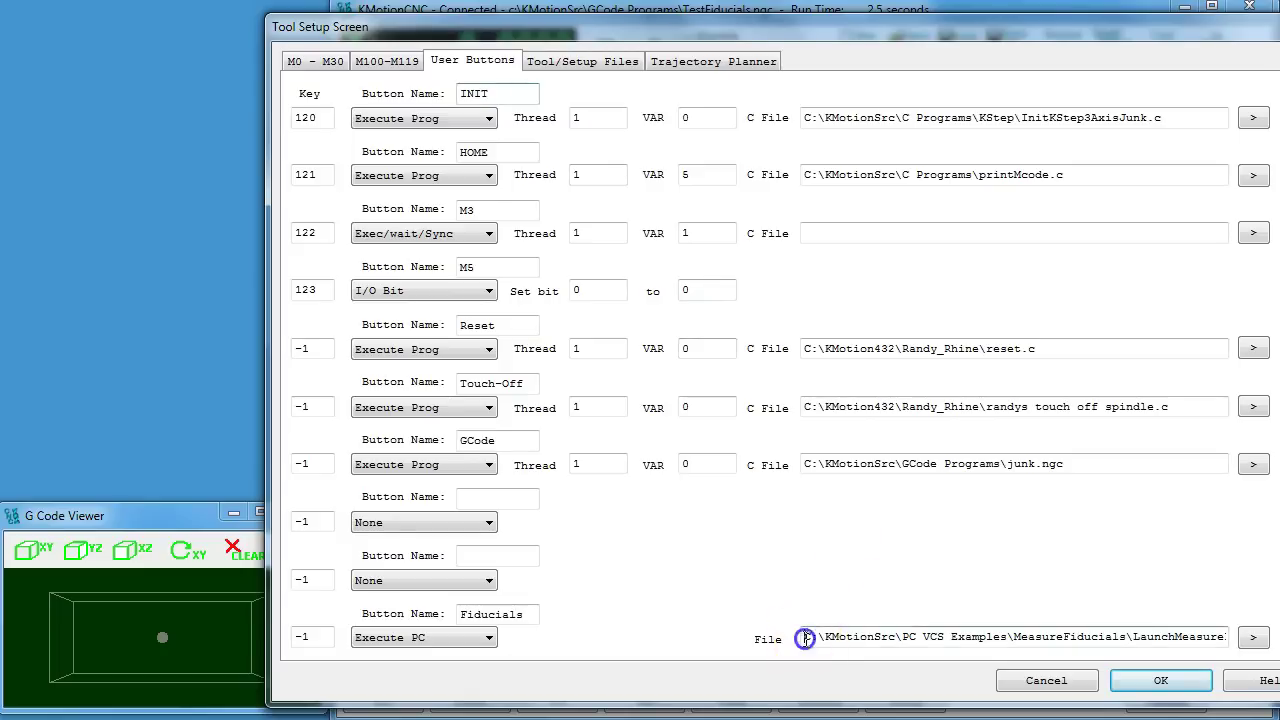
pyautogui.moveTo(805, 638); pyautogui.dragTo(1275, 700)
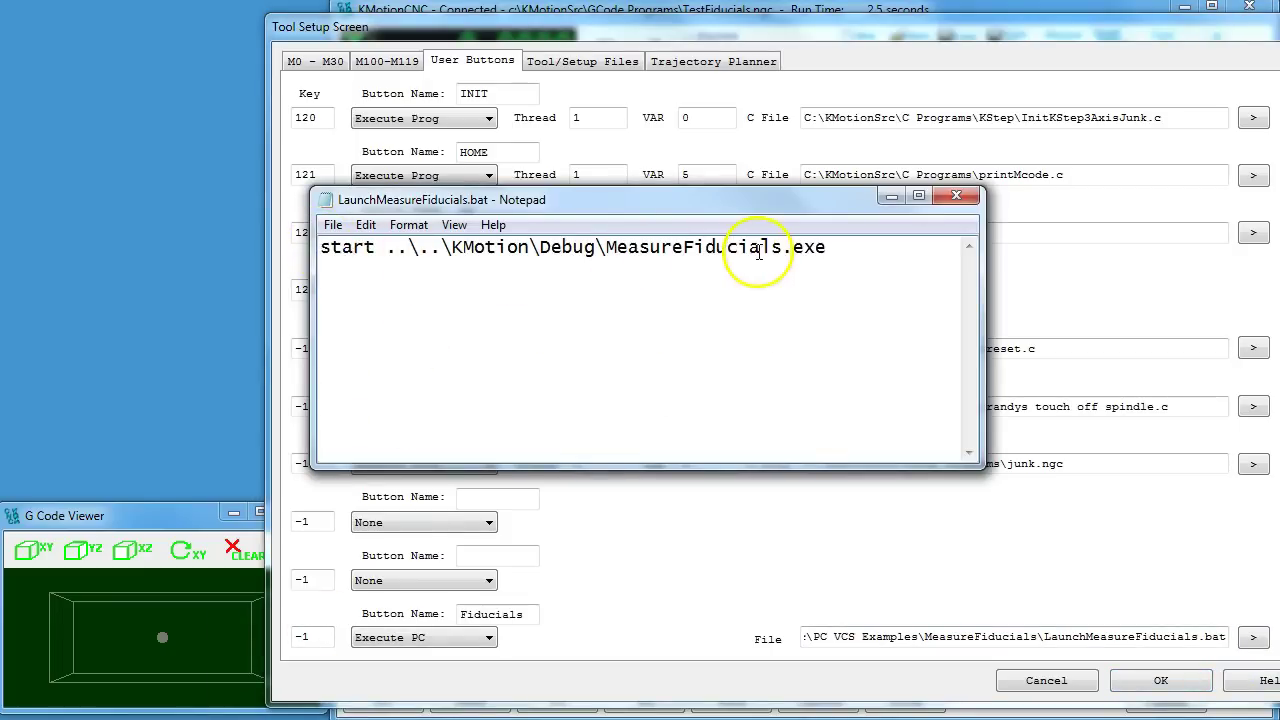
pyautogui.click(650, 356)
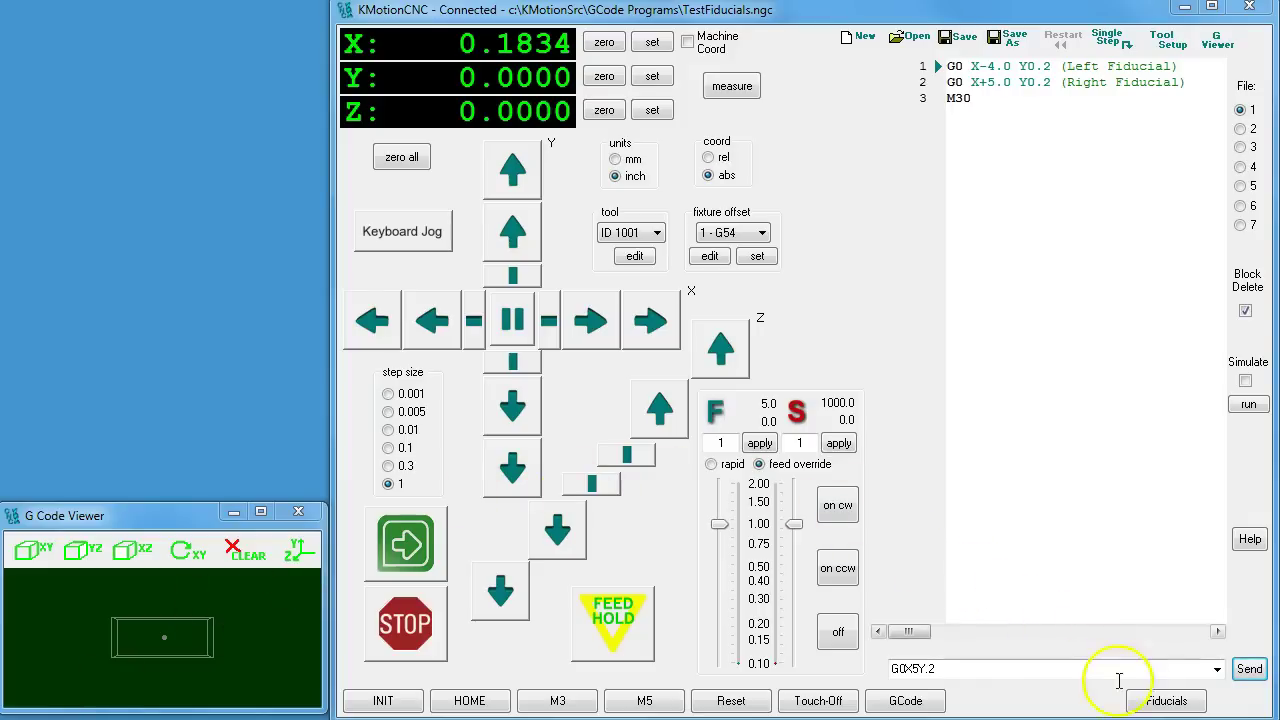
# - Launch Fiducial Alignment from the Fiducials button, then reposition and enlarge its window and camera view
pyautogui.click(1166, 701)
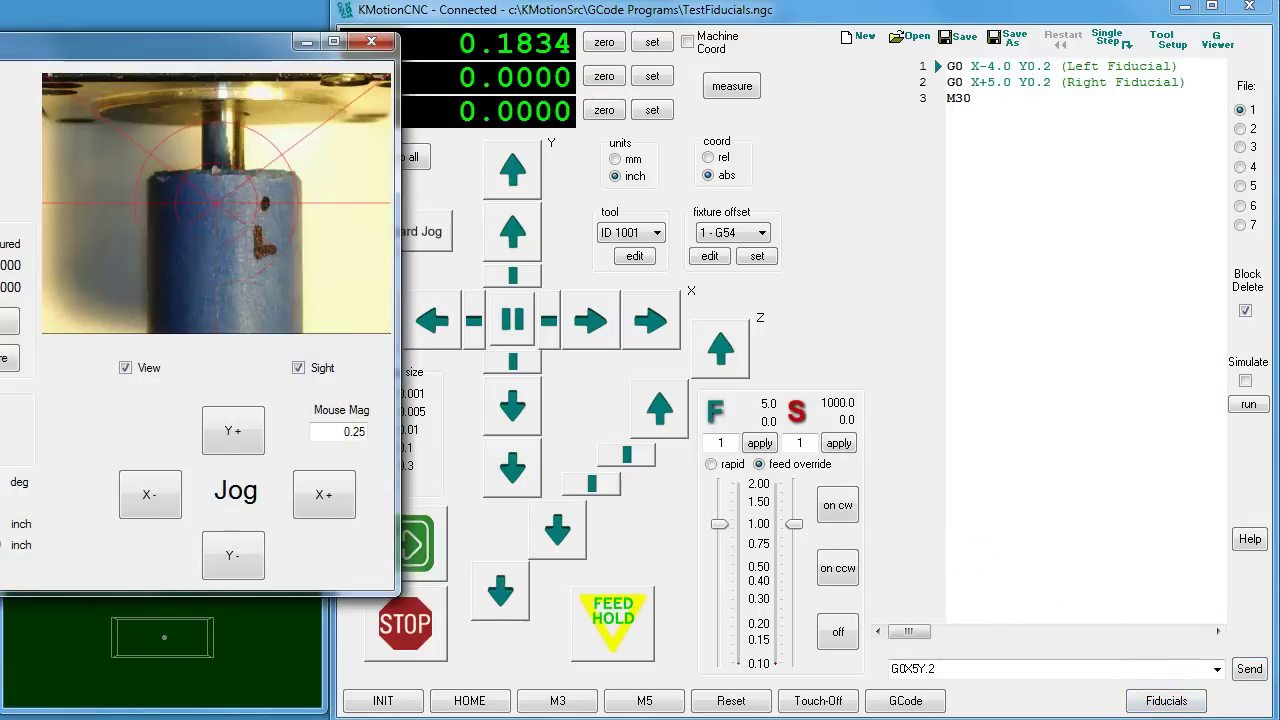
pyautogui.moveTo(0, 78); pyautogui.dragTo(248, 24)
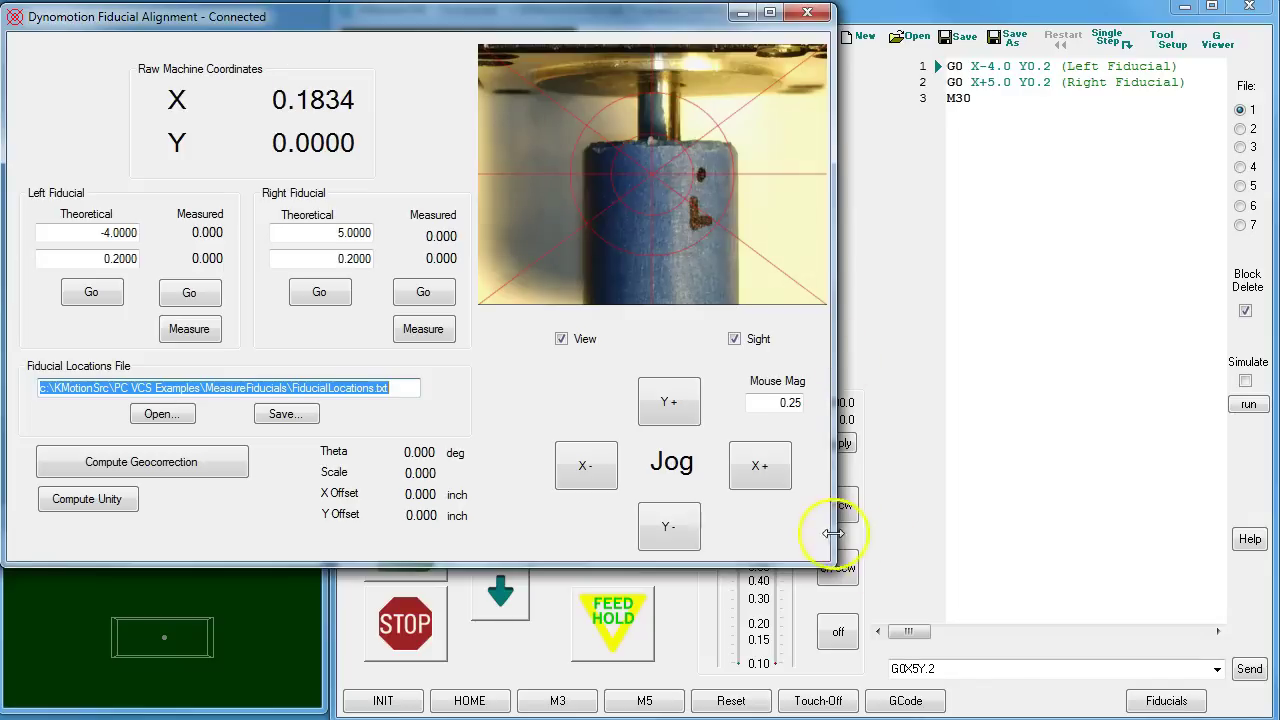
pyautogui.moveTo(826, 566); pyautogui.dragTo(1068, 716)
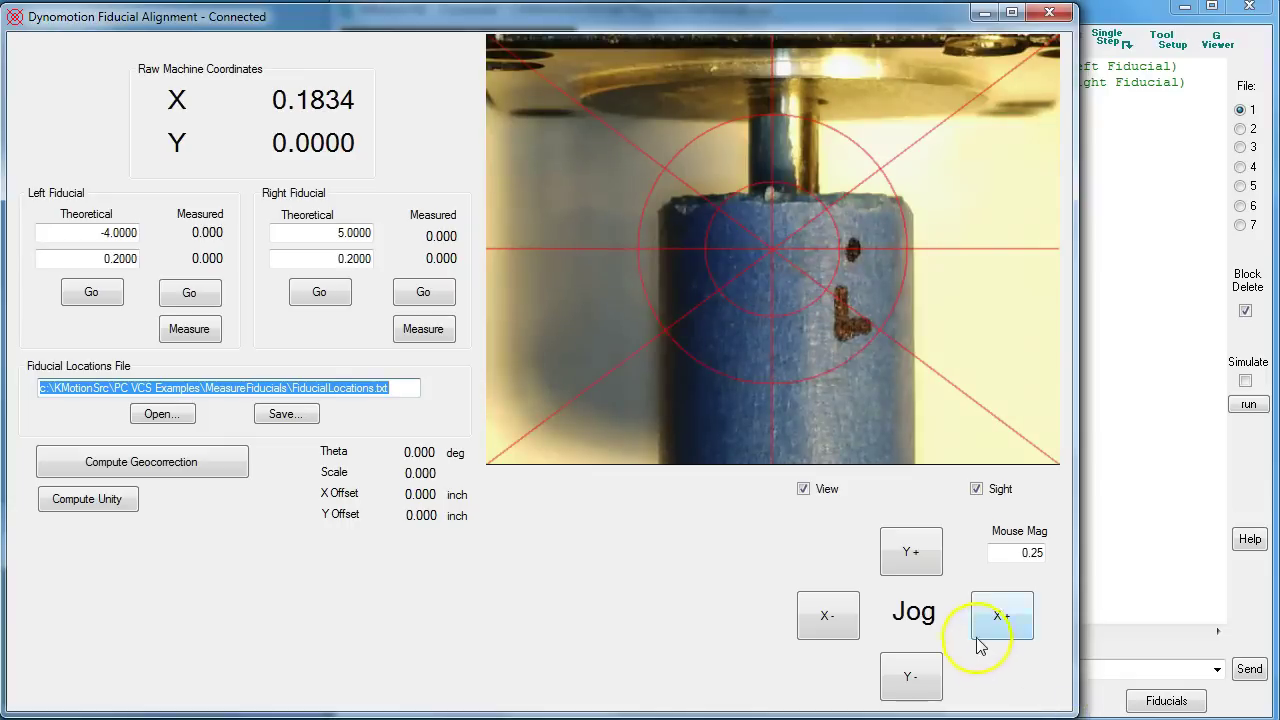
# - Toggle the crosshair sight, then jog in X to centre the R-mark dot at X 0.3382, Y 0.0017
pyautogui.click(975, 489)
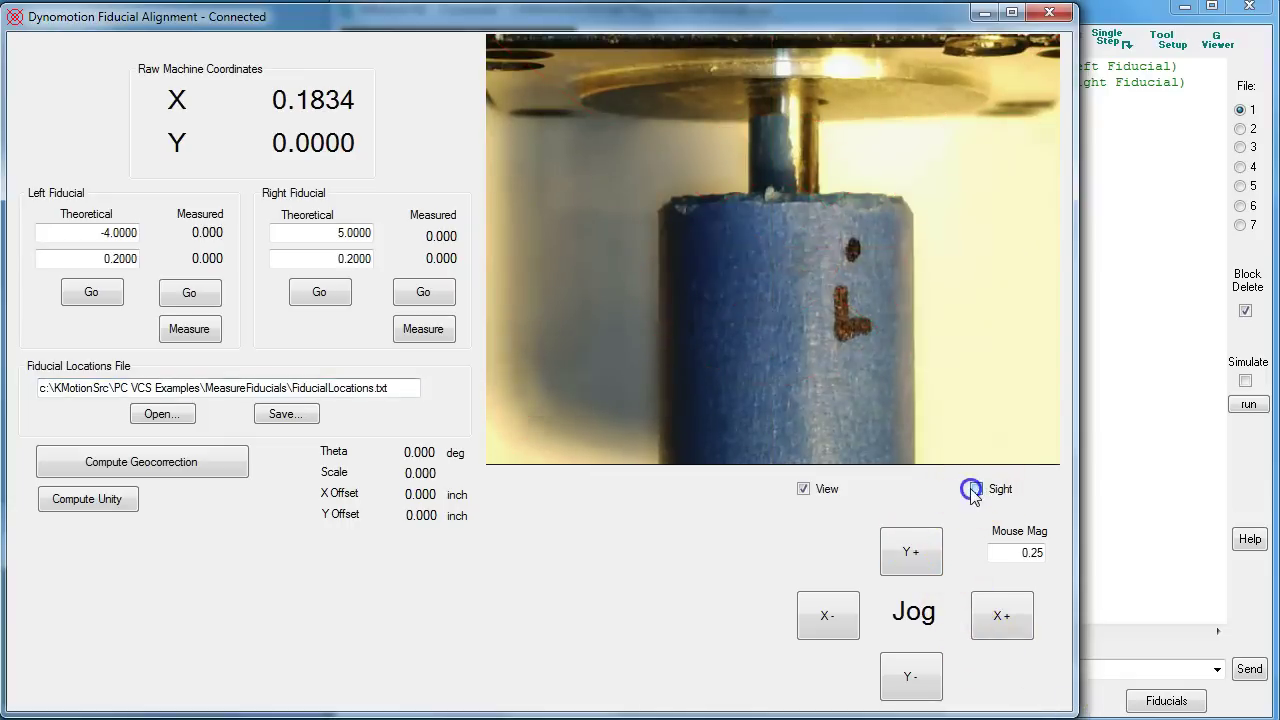
pyautogui.click(975, 490)
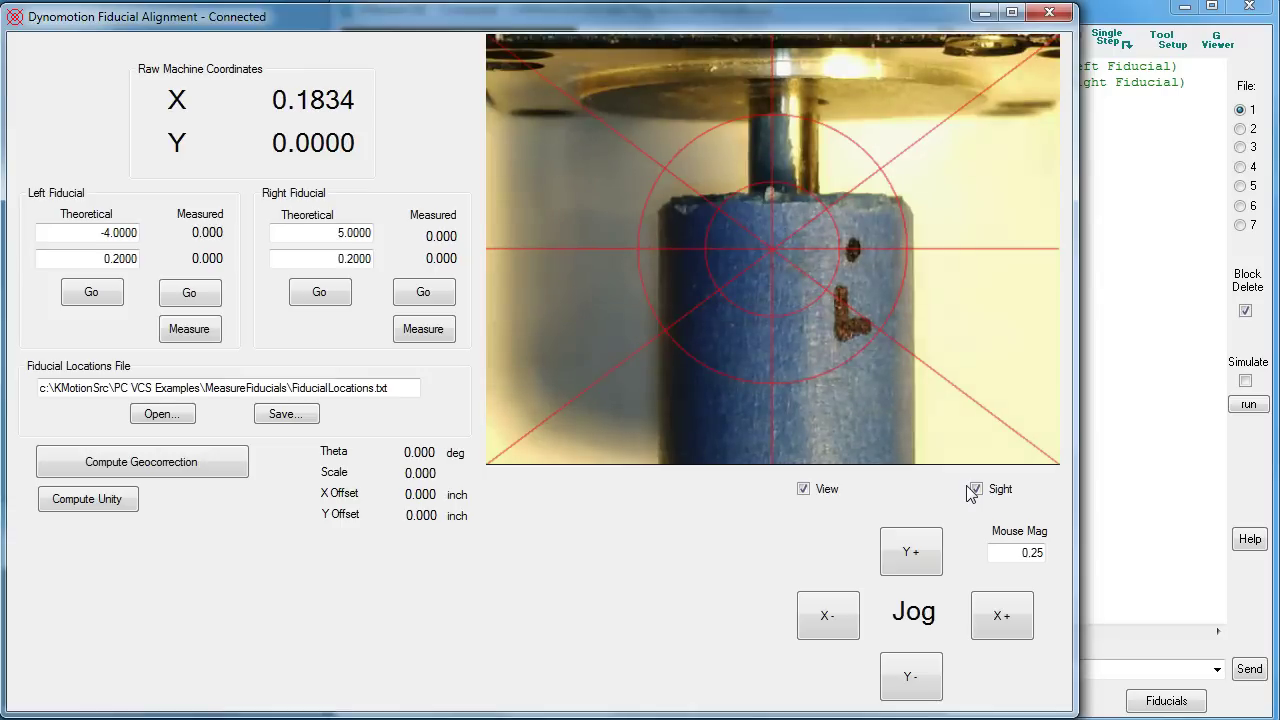
pyautogui.click(960, 510)
pyautogui.click(1003, 612)
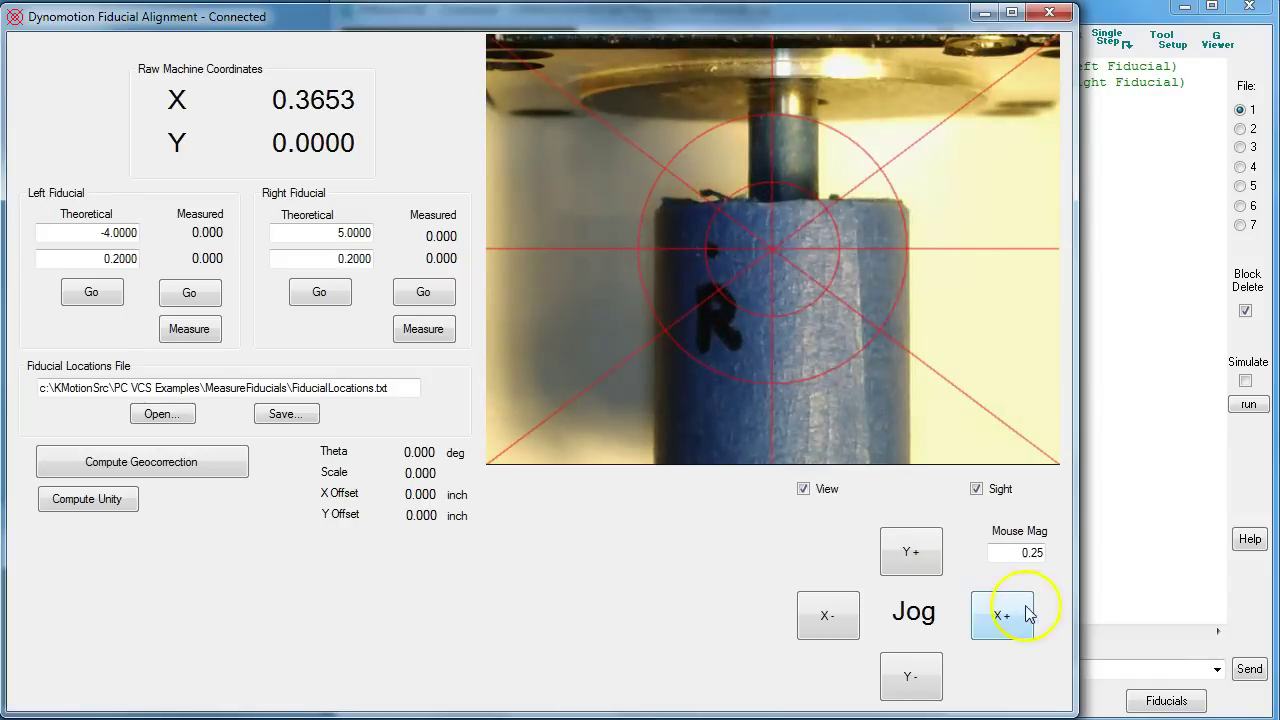
pyautogui.moveTo(723, 316); pyautogui.dragTo(786, 320)
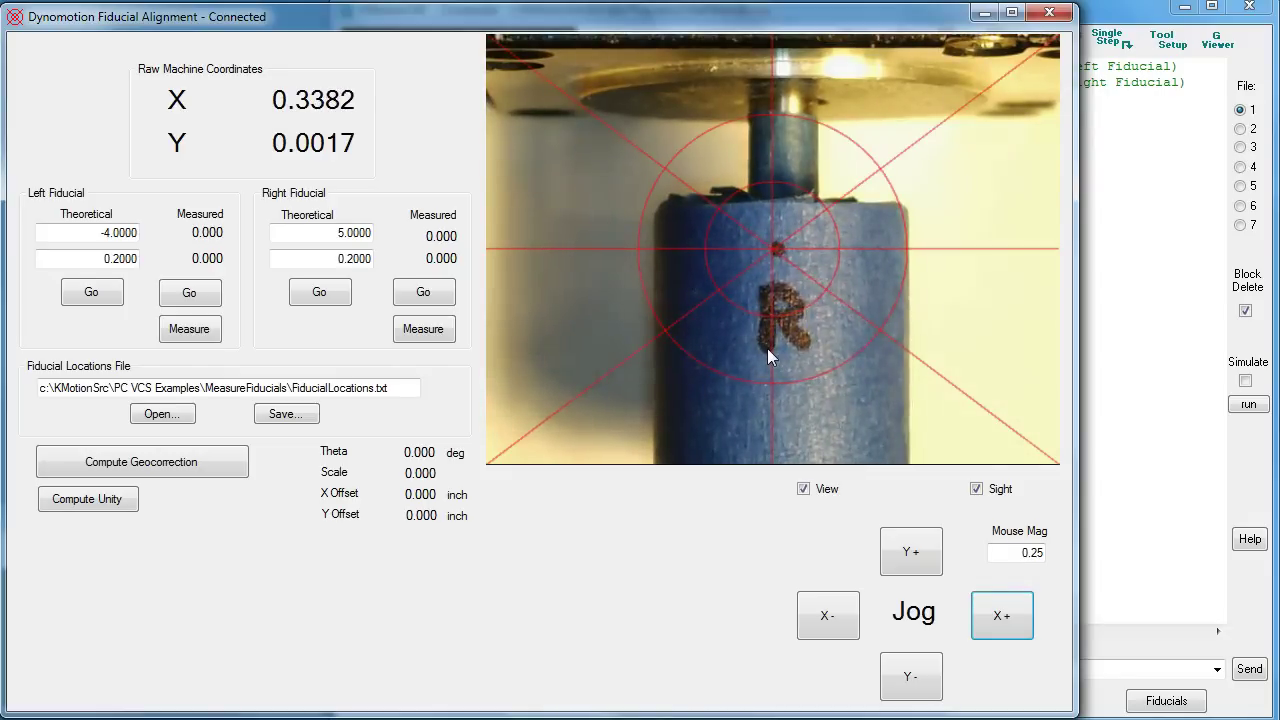
pyautogui.click(779, 364)
pyautogui.click(237, 137)
pyautogui.click(241, 130)
# - Go to the left fiducial, centre its dot and record it at X -3.9446, Y 0.1959
pyautogui.click(94, 291)
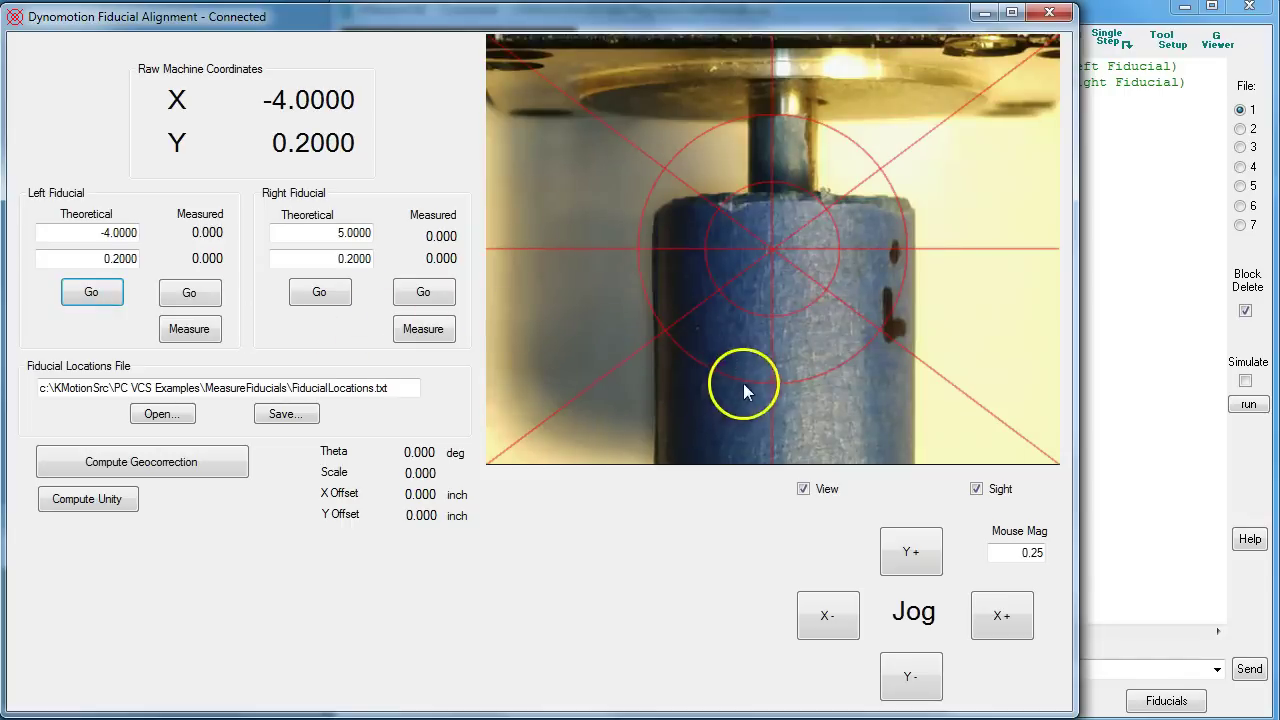
pyautogui.moveTo(834, 357); pyautogui.dragTo(716, 354)
pyautogui.click(806, 252)
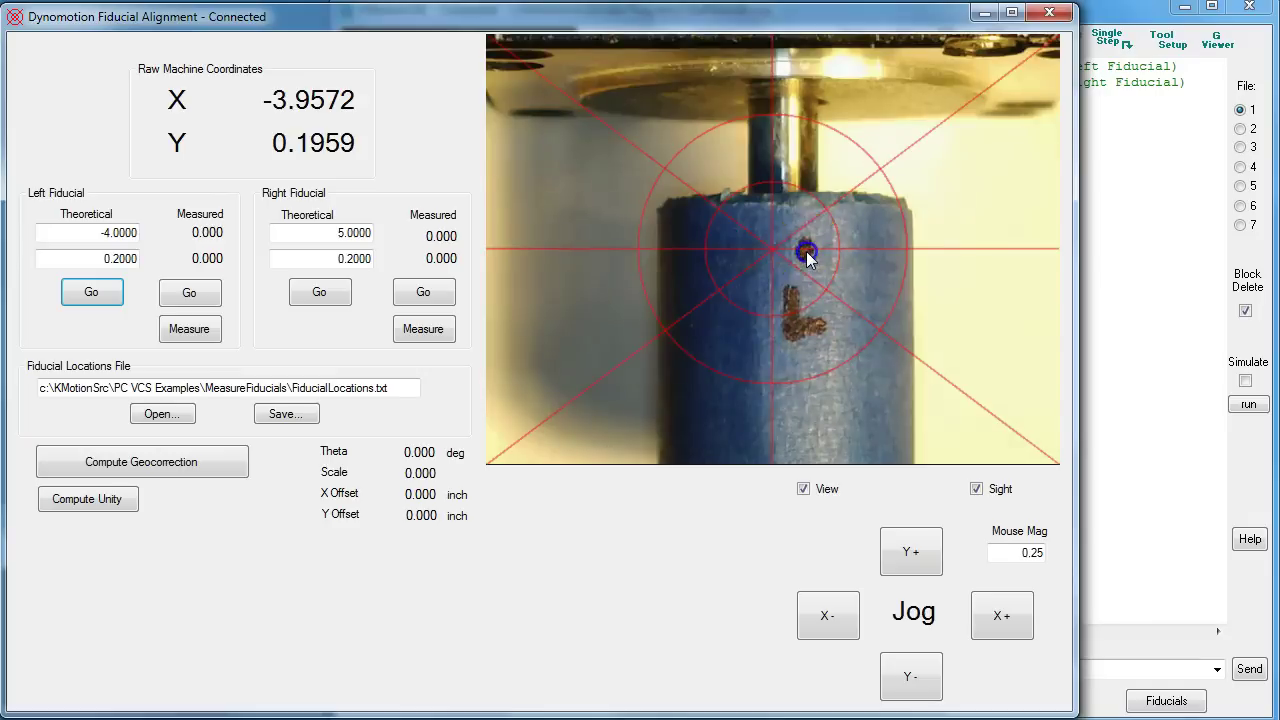
pyautogui.moveTo(804, 253); pyautogui.dragTo(778, 253)
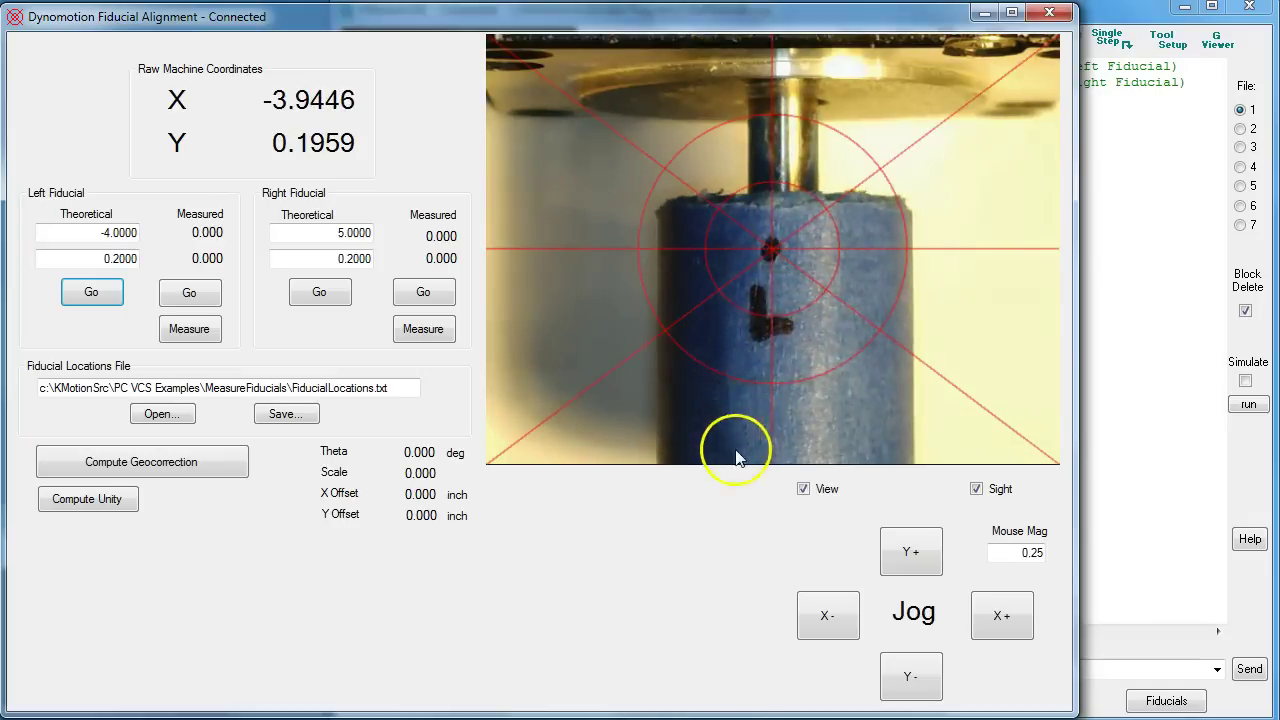
pyautogui.click(186, 330)
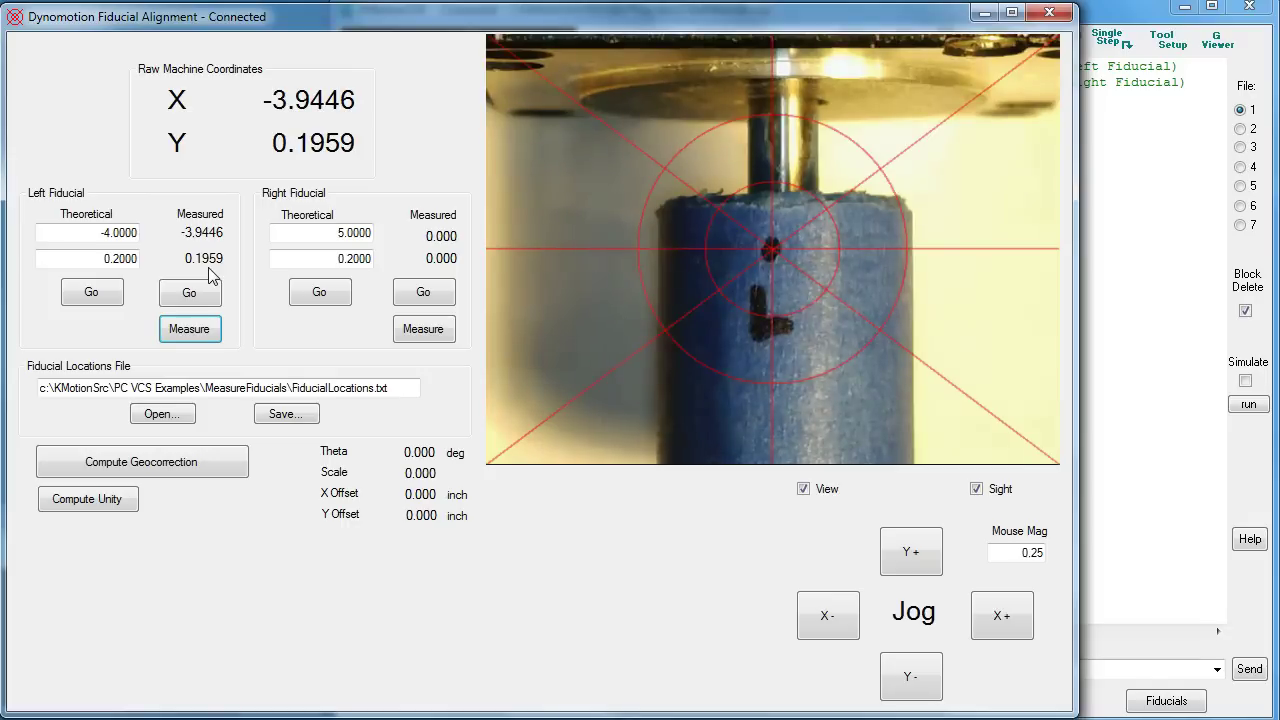
# - Go to the right fiducial, centre the R dot and record it at X 5.1400, Y 0.2014
pyautogui.click(316, 294)
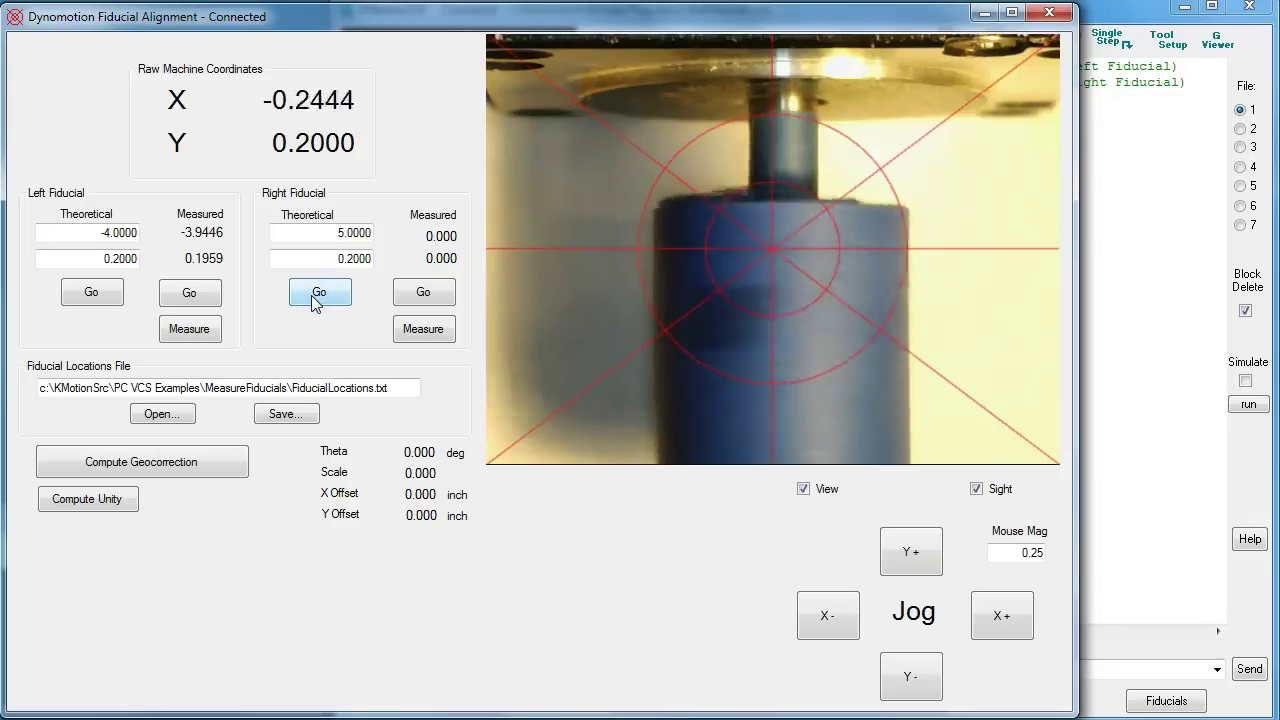
pyautogui.click(694, 305)
pyautogui.click(874, 314)
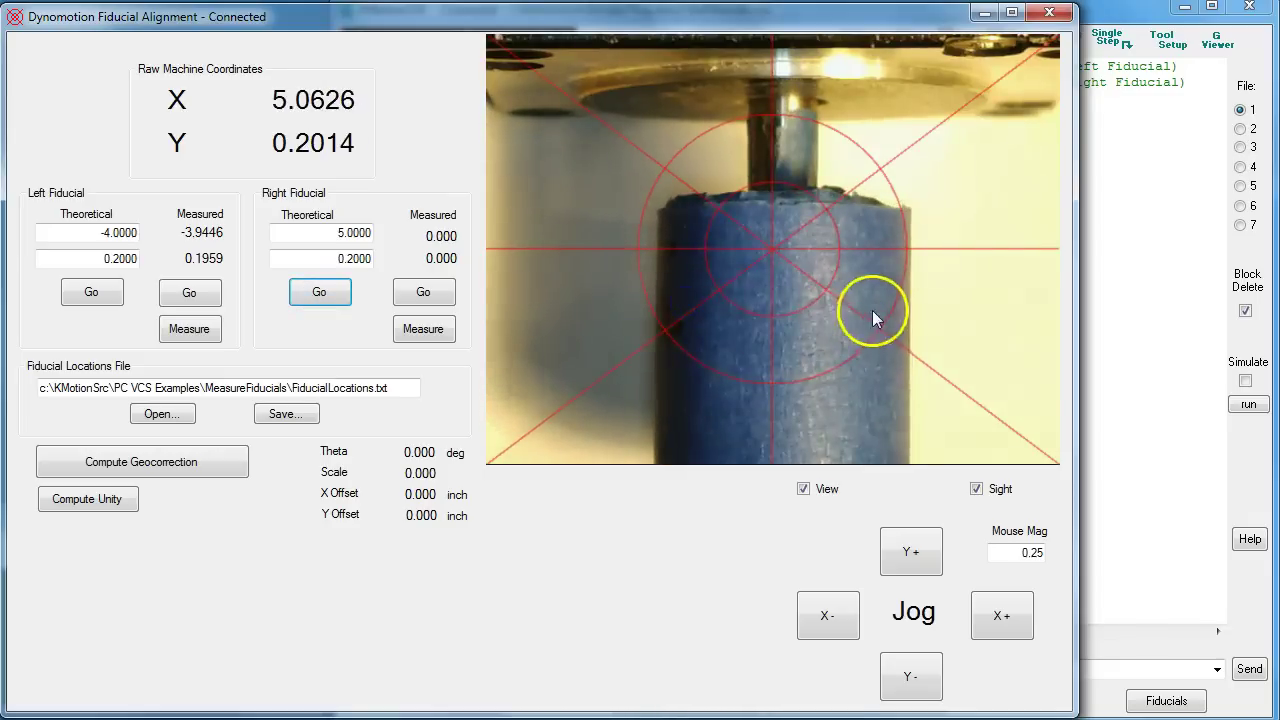
pyautogui.click(863, 375)
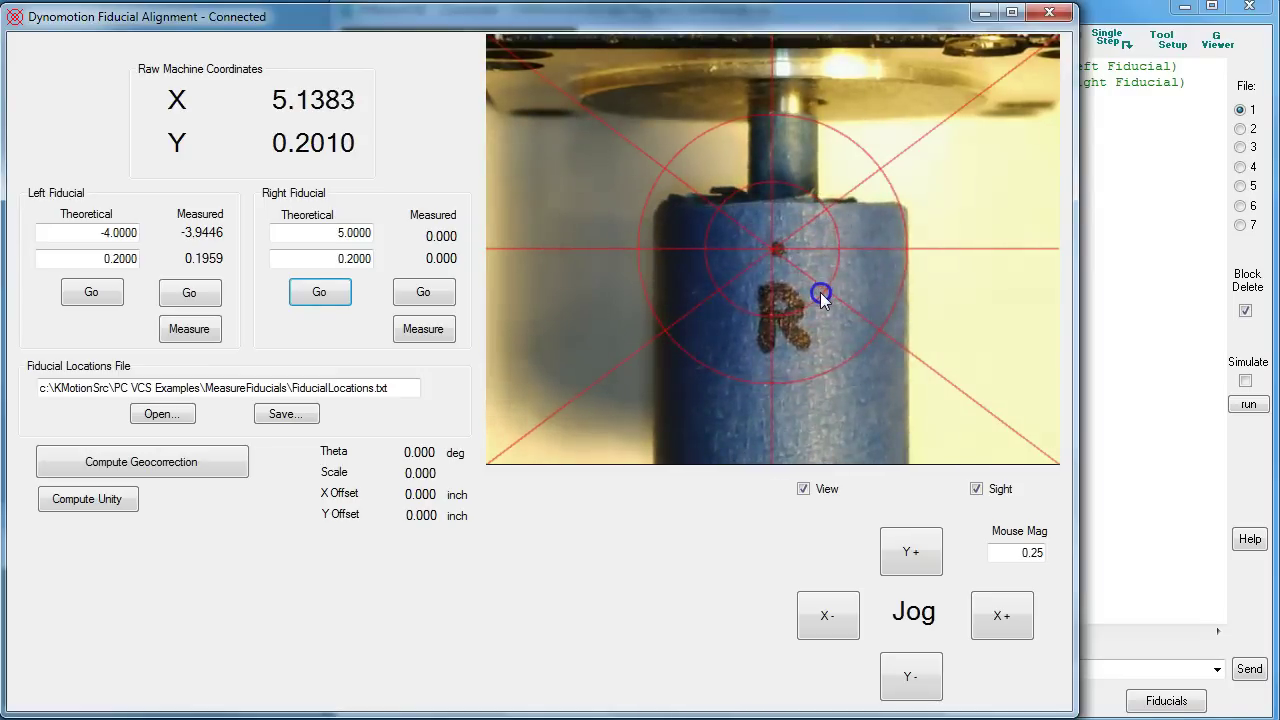
pyautogui.click(730, 301)
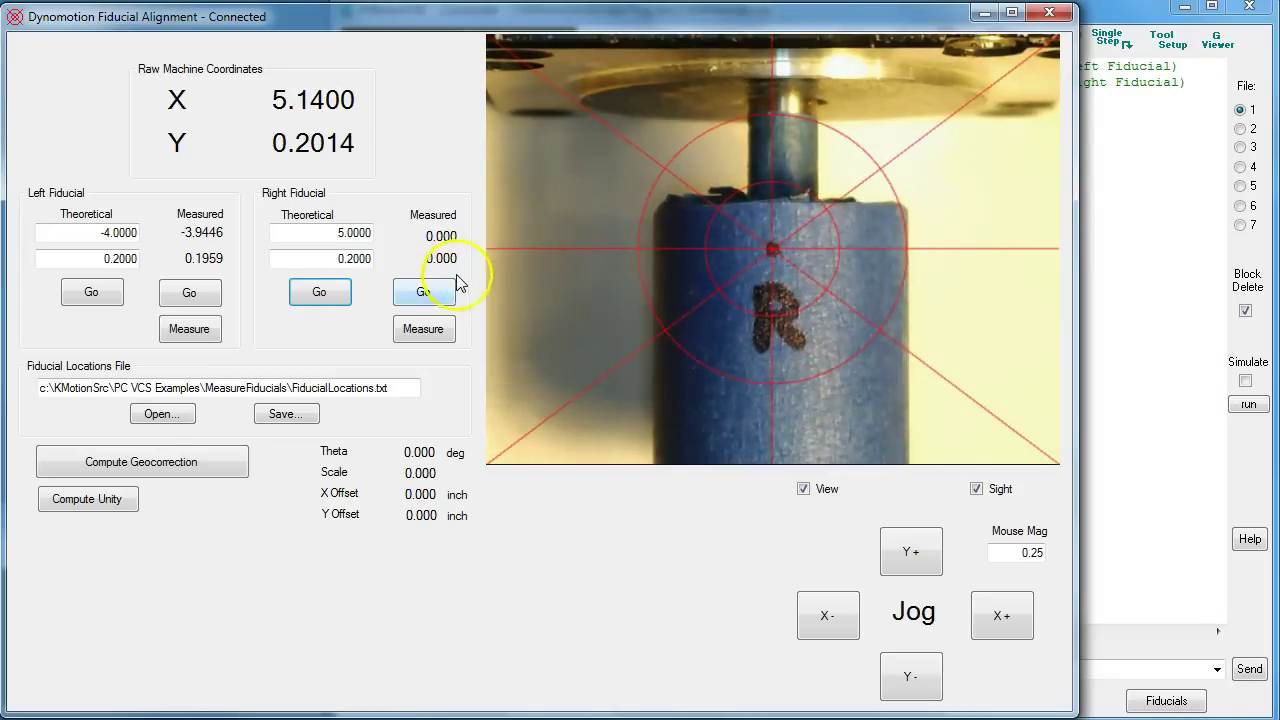
pyautogui.click(423, 328)
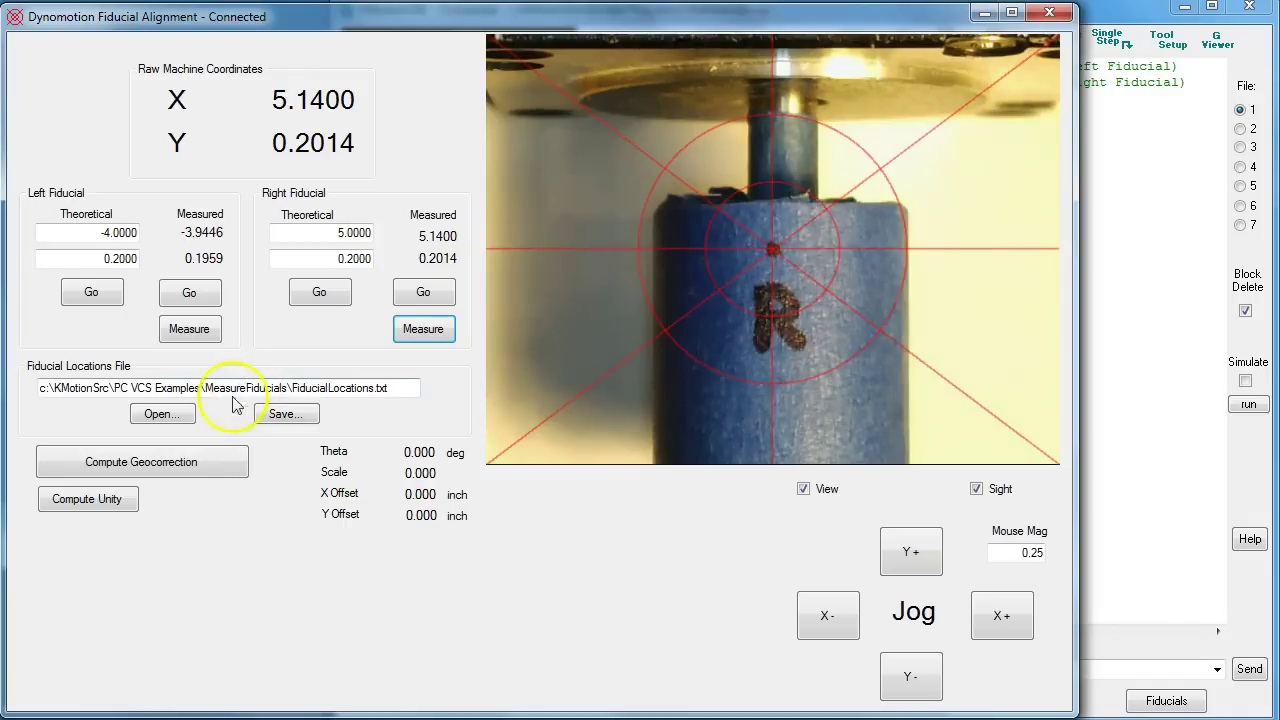
pyautogui.click(188, 300)
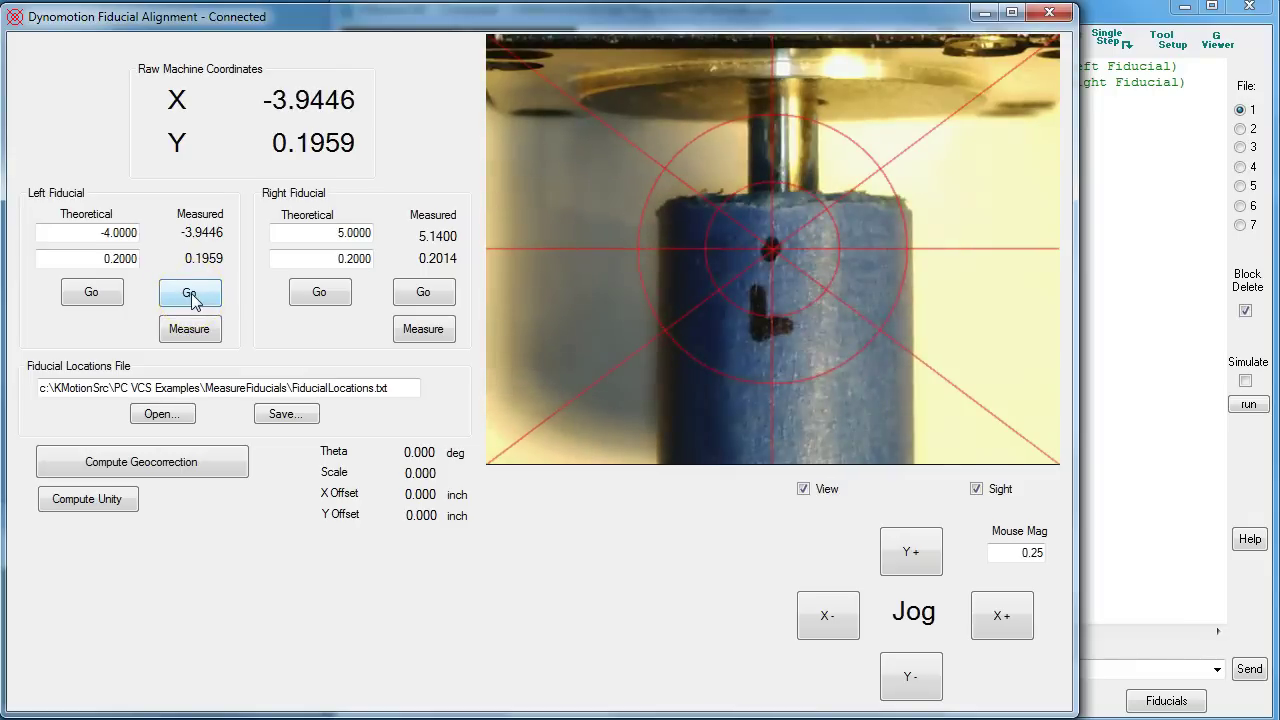
pyautogui.click(418, 297)
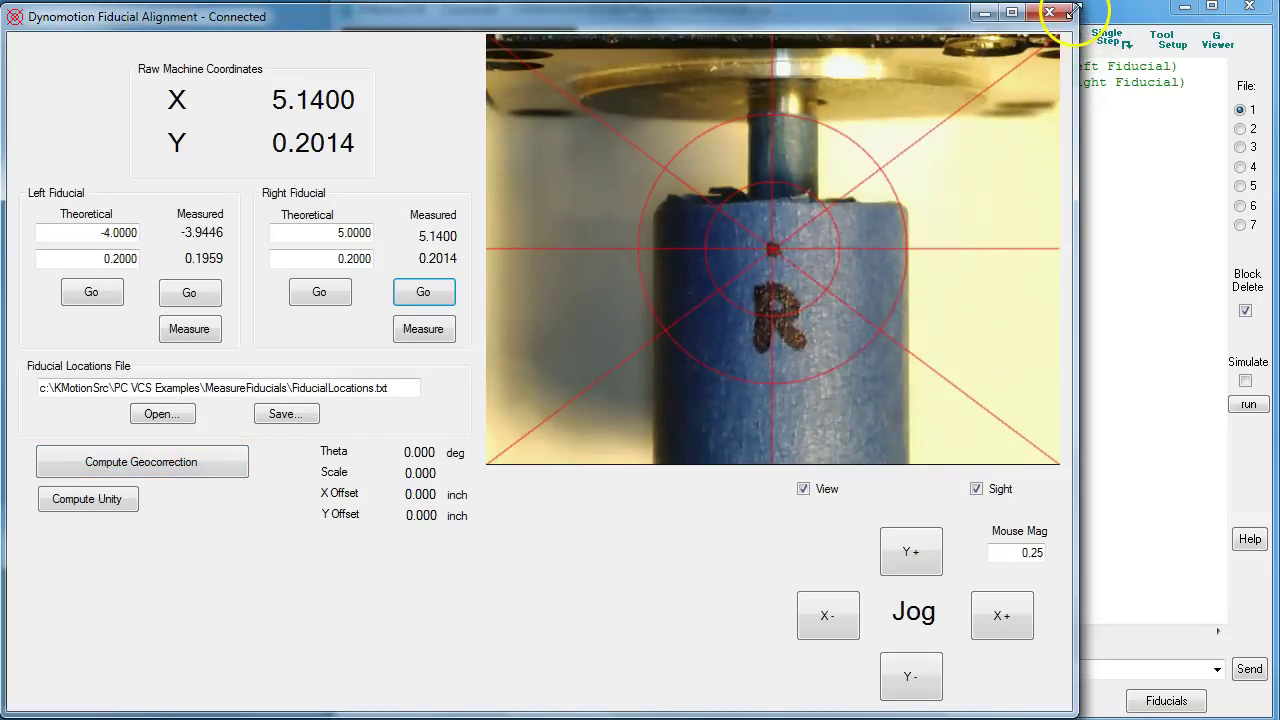
# - Shrink the alignment window and compute a unity FiducialsMap.txt with theta 0 and scale 1
pyautogui.moveTo(1076, 10); pyautogui.dragTo(938, 148)
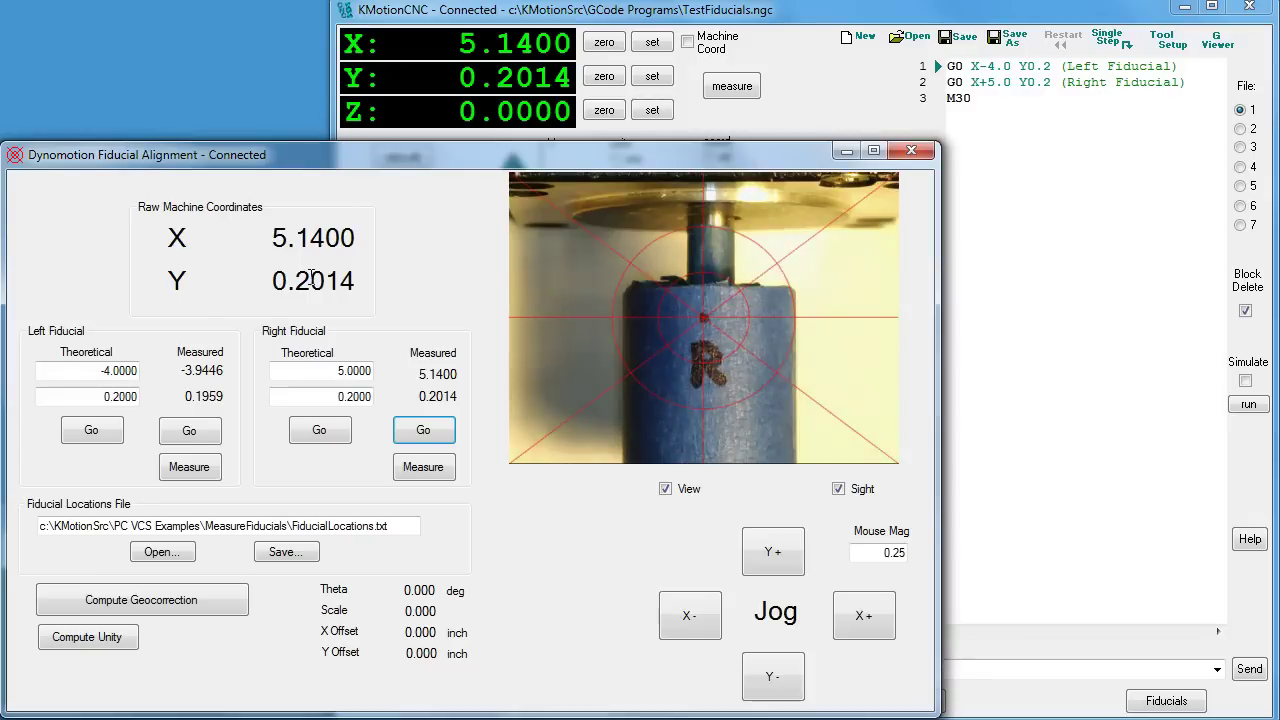
pyautogui.click(87, 637)
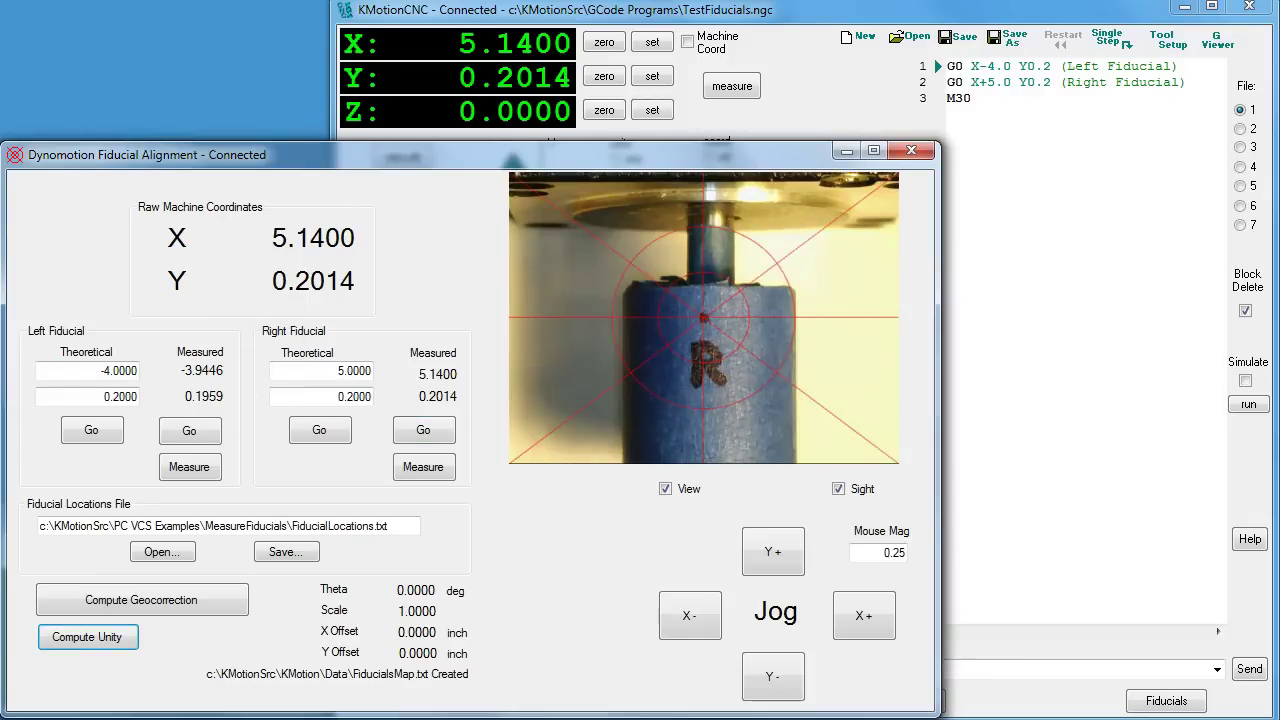
# - Compute the geocorrection (theta 0.0347°, scale 1.0094) and move to the measured left fiducial
pyautogui.click(167, 608)
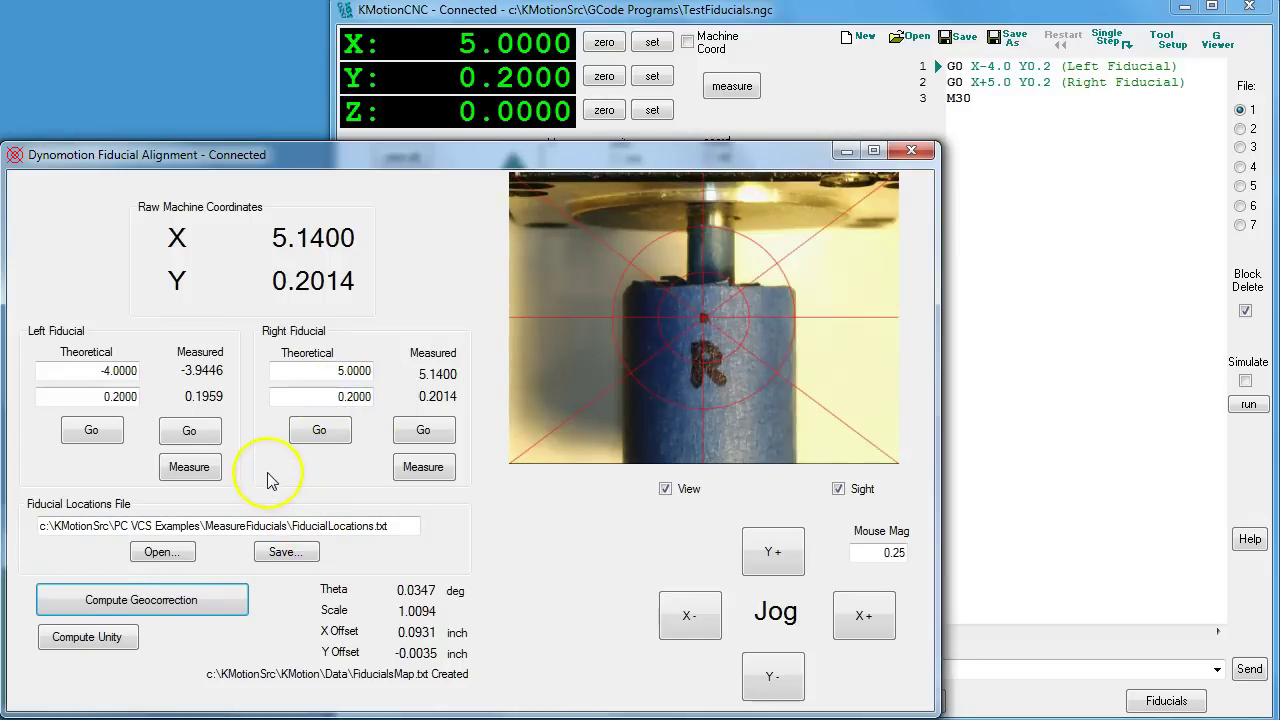
pyautogui.click(189, 432)
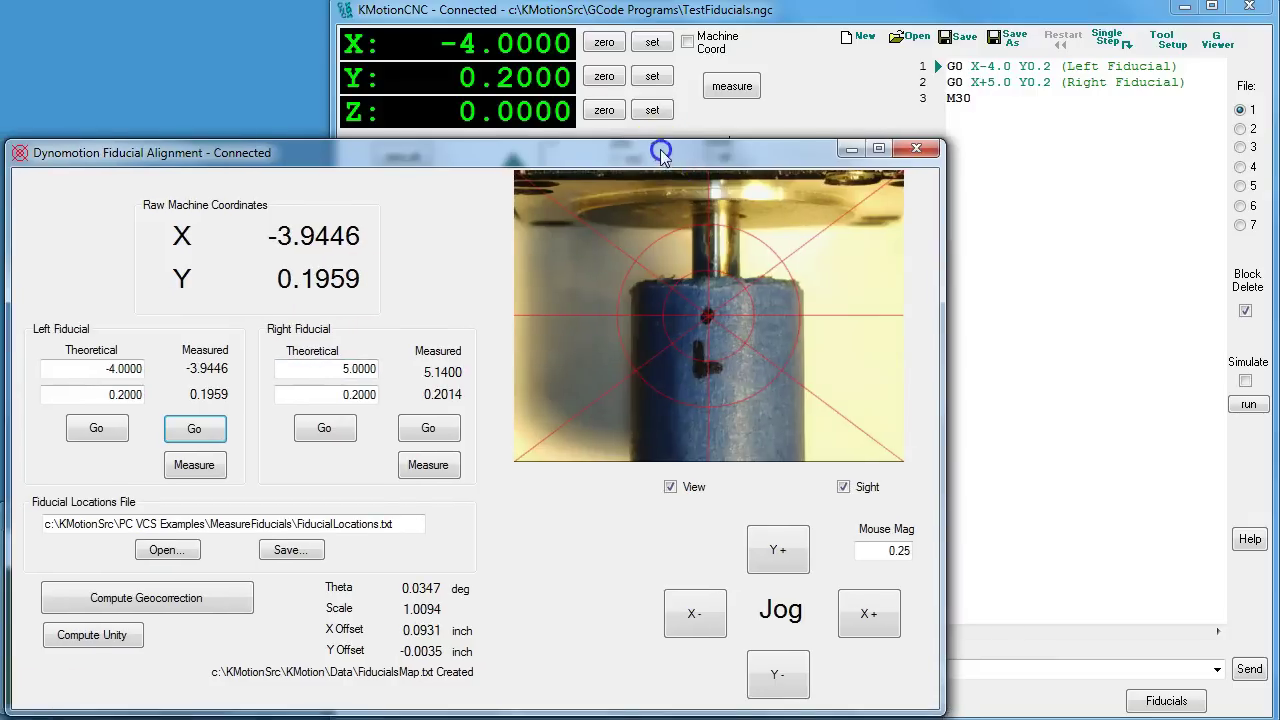
# - Step through TestFiducials.ngc to reach X 5.0000, Y 0.2000, compared against raw 5.1400, 0.2014
pyautogui.moveTo(664, 162); pyautogui.dragTo(162, 26)
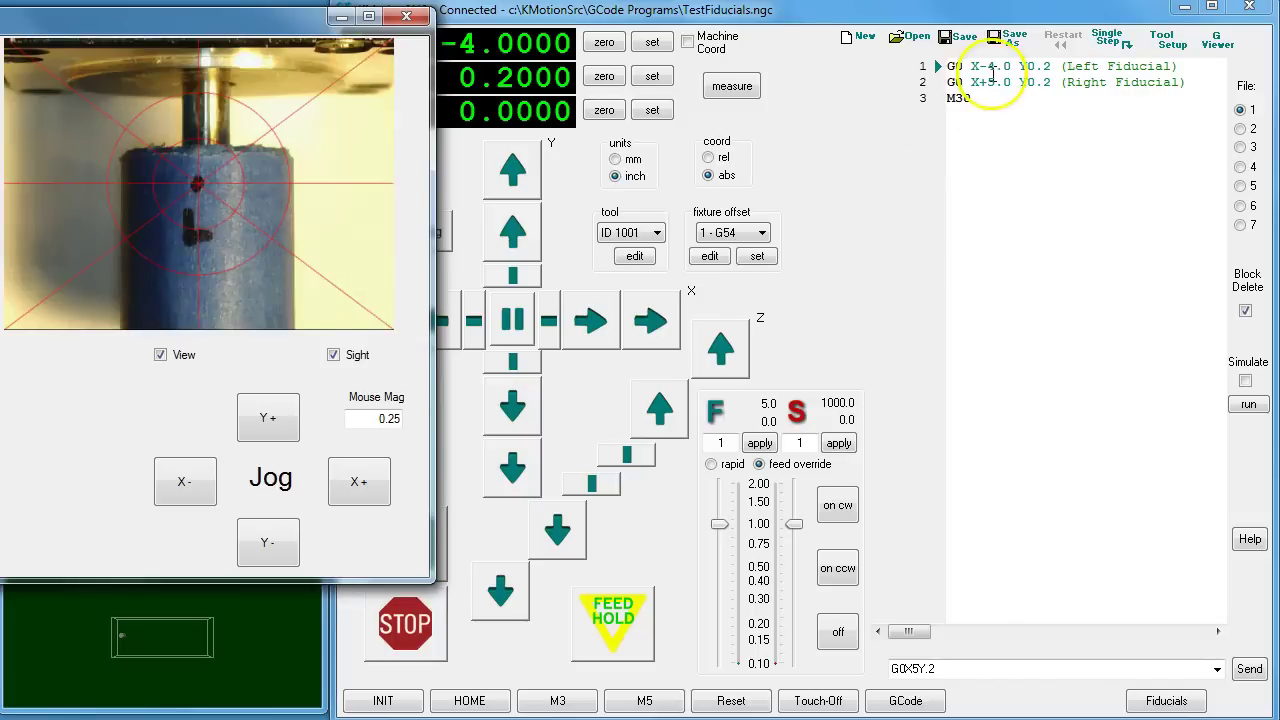
pyautogui.click(1110, 40)
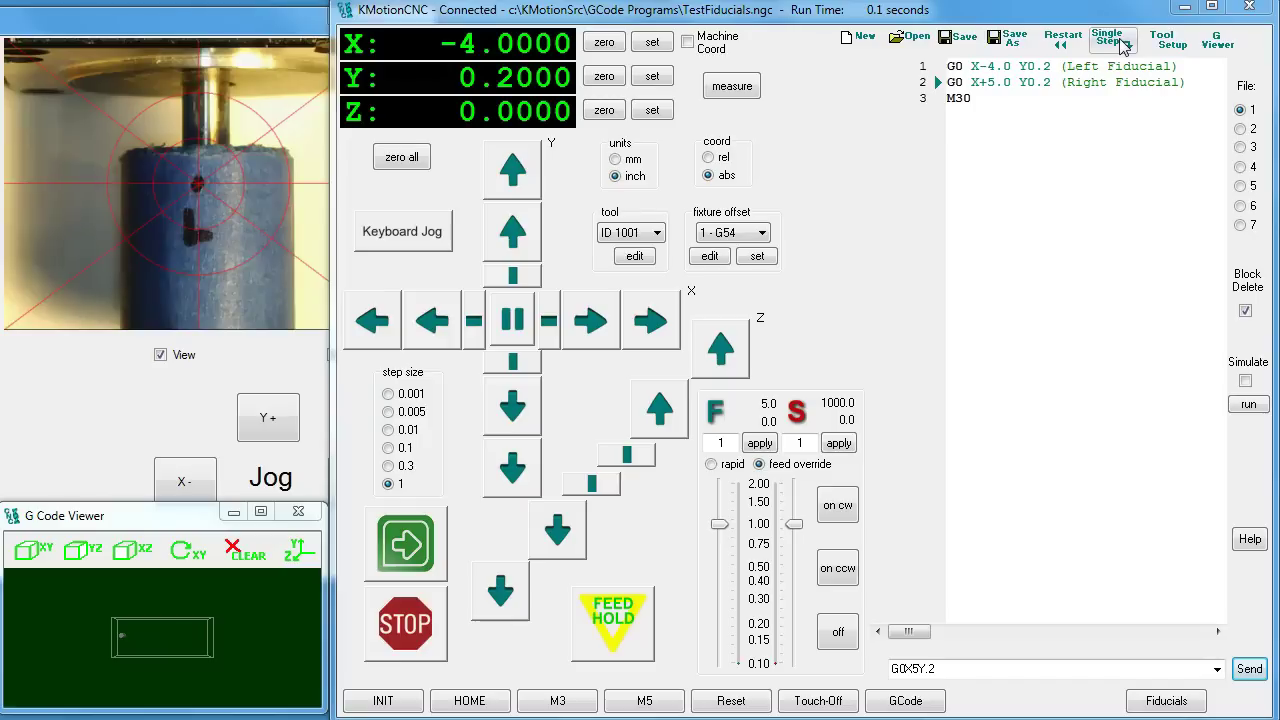
pyautogui.click(1118, 42)
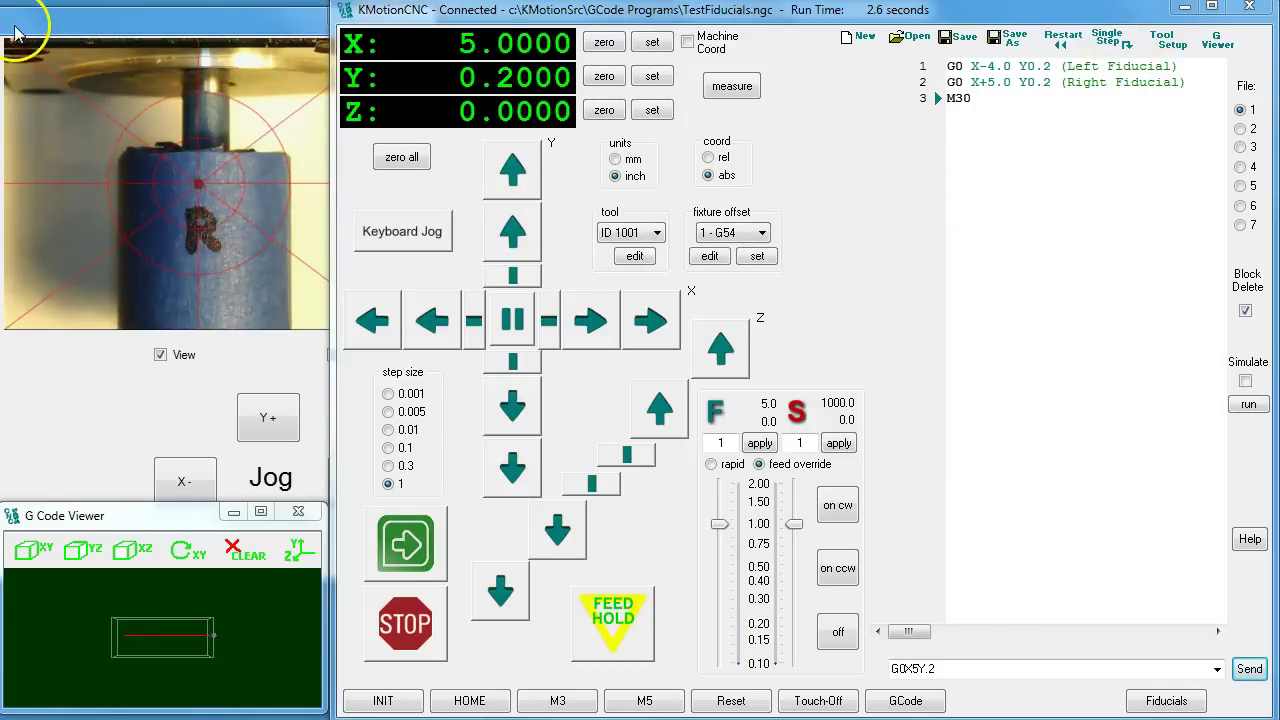
pyautogui.moveTo(10, 27); pyautogui.dragTo(447, 76)
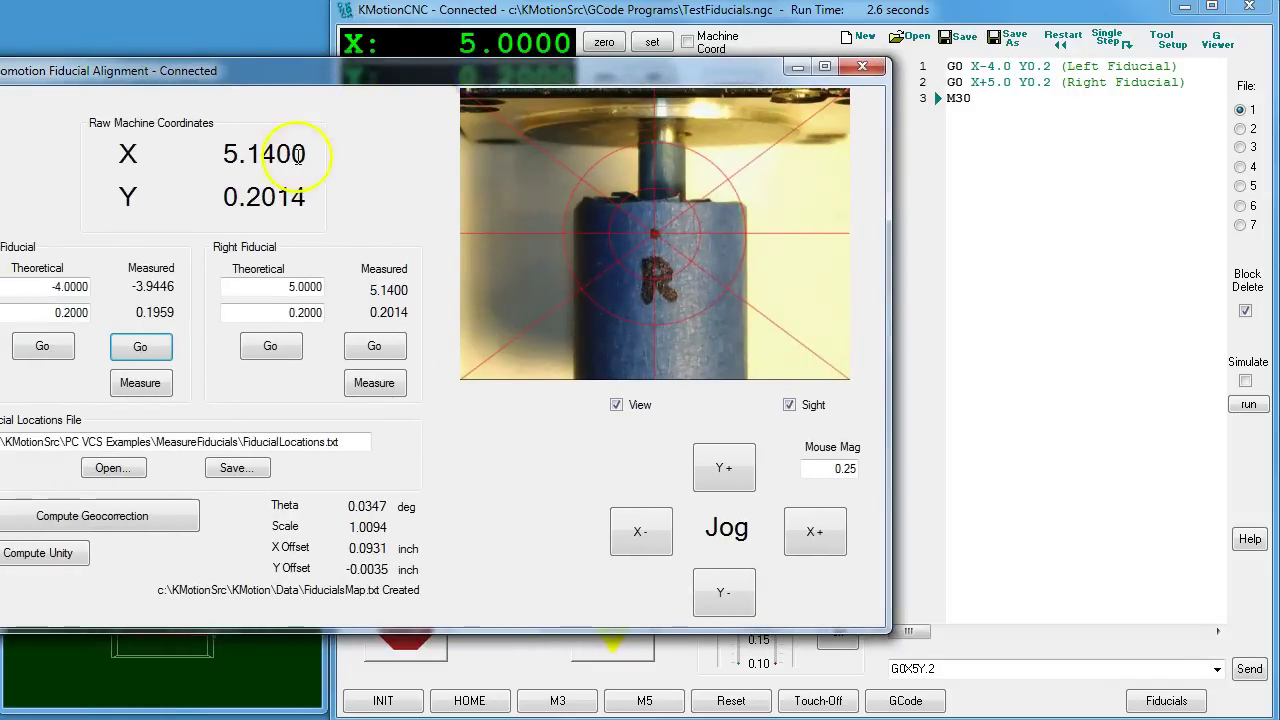